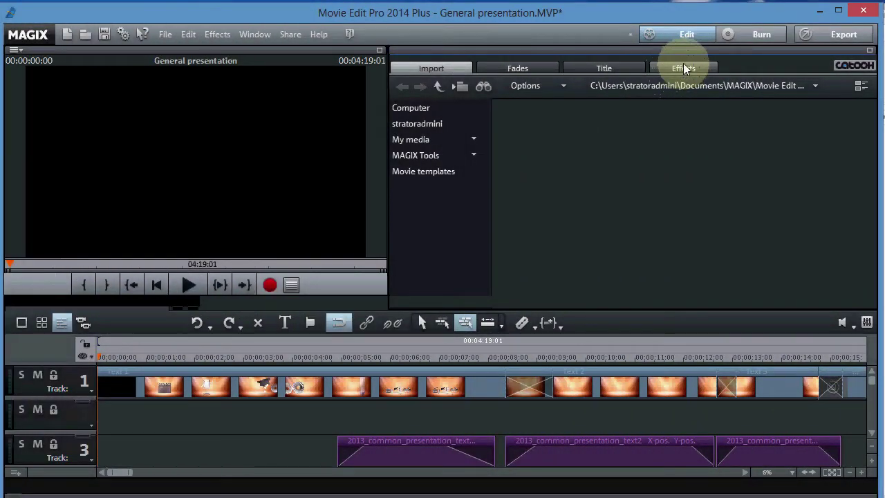
Show the Effects panel with Extra effects expanded and scrolled down to its Plug-ins... entry.
left_click(684, 69)
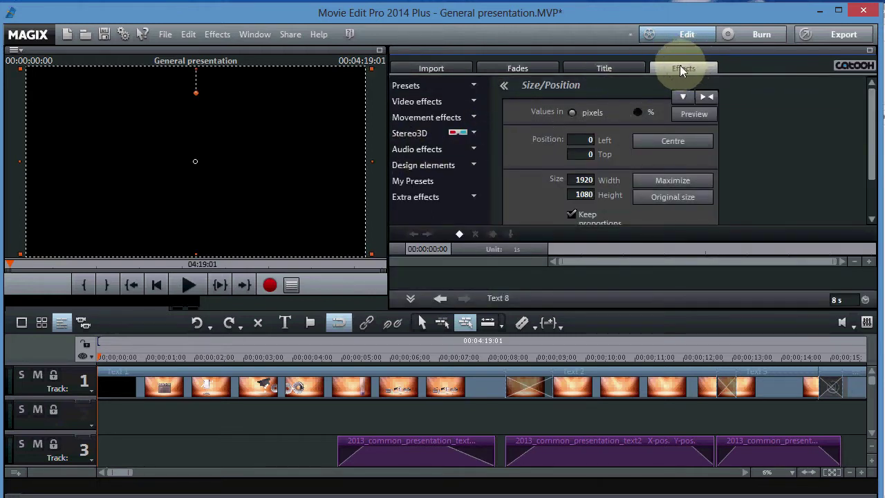
left_click(475, 199)
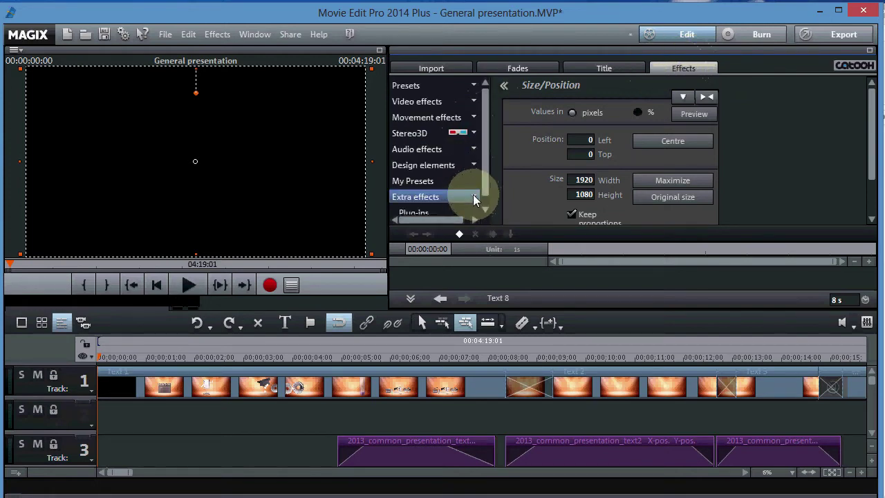
left_click(486, 210)
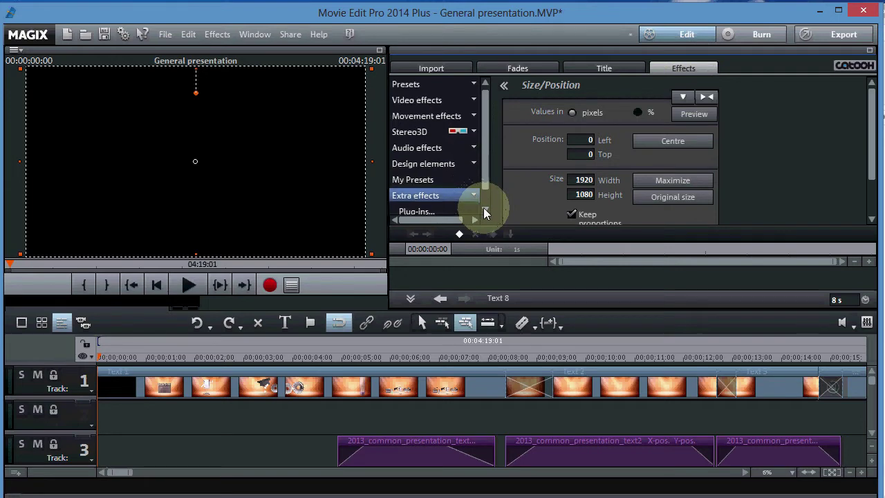
left_click(486, 212)
left_click(486, 212)
left_click(485, 212)
left_click(485, 212)
Check Plug-ins... (none found), close the manager, and quit Movie Edit Pro without saving.
left_click(421, 198)
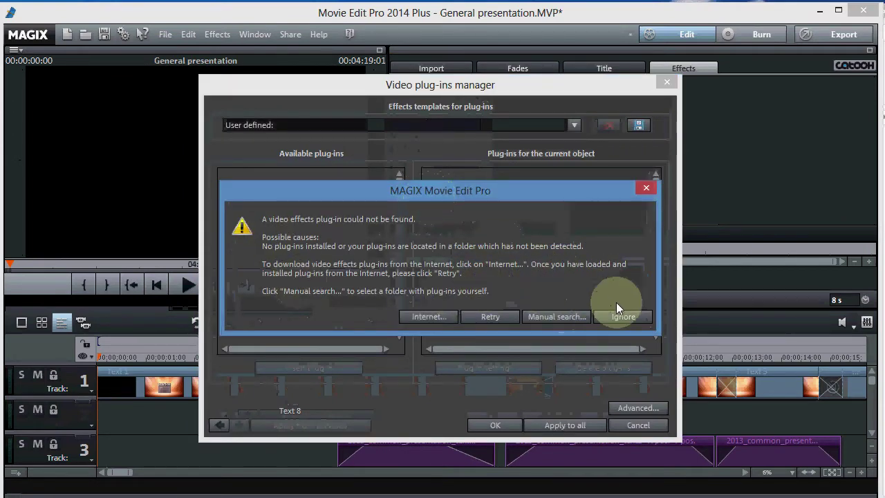
left_click(646, 187)
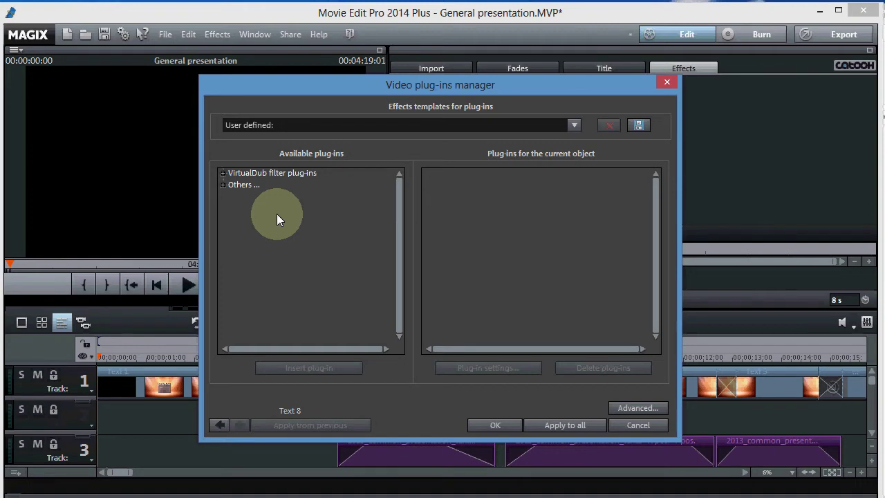
left_click(668, 84)
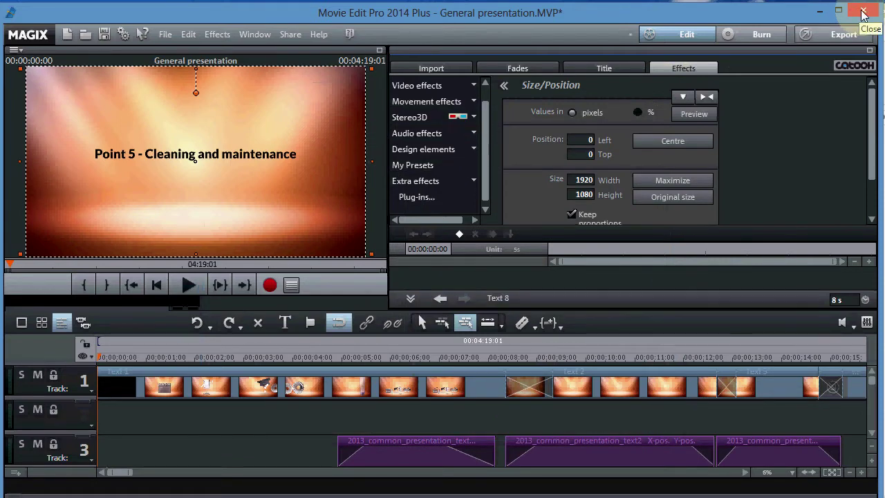
left_click(863, 14)
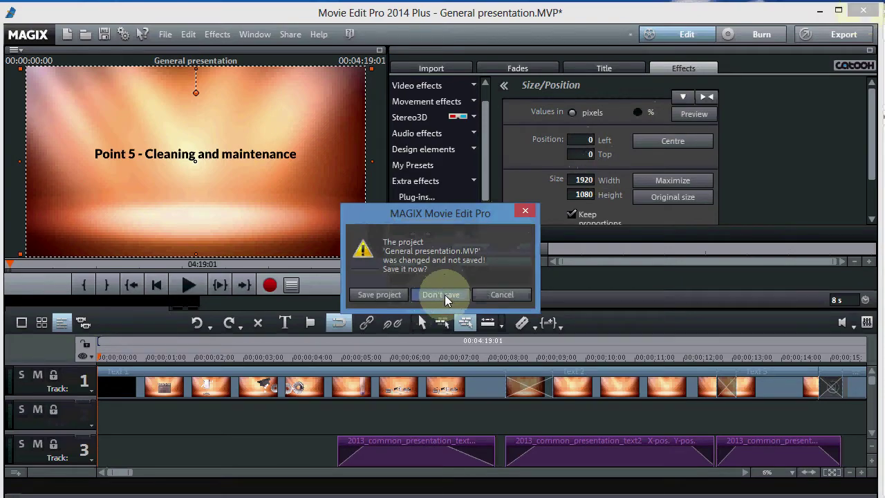
left_click(440, 295)
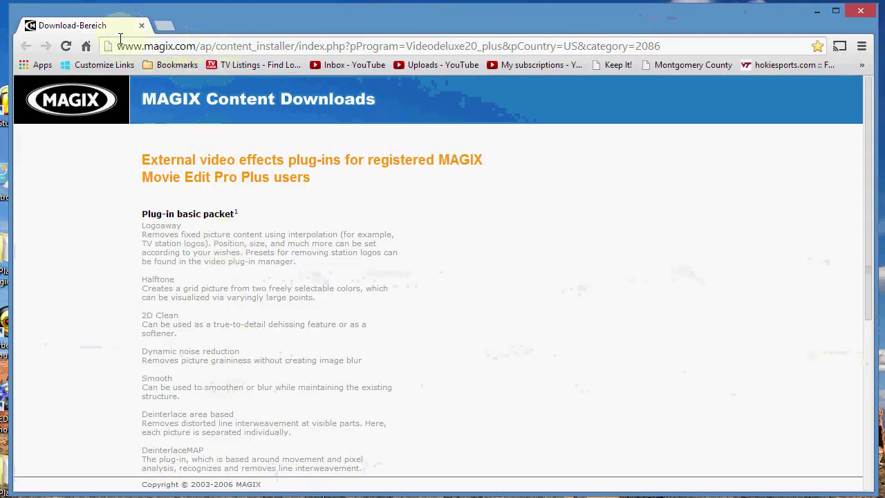
Scroll to the bottom of the plug-ins page and start downloading the Plug-in basic packet.
left_click_drag(116, 46, 658, 55)
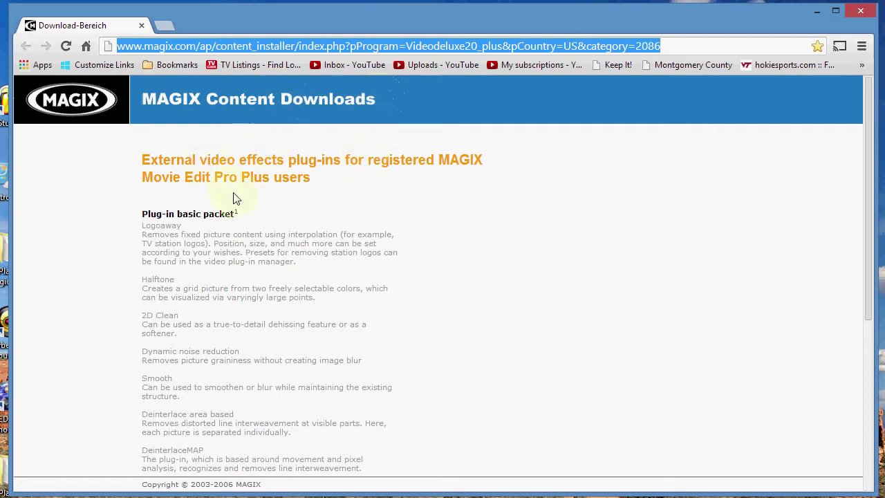
left_click(622, 177)
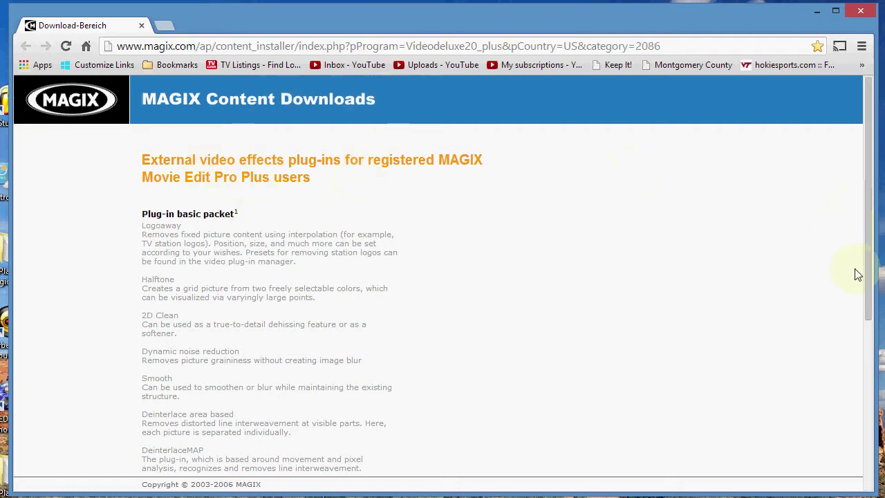
left_click_drag(873, 271, 840, 450)
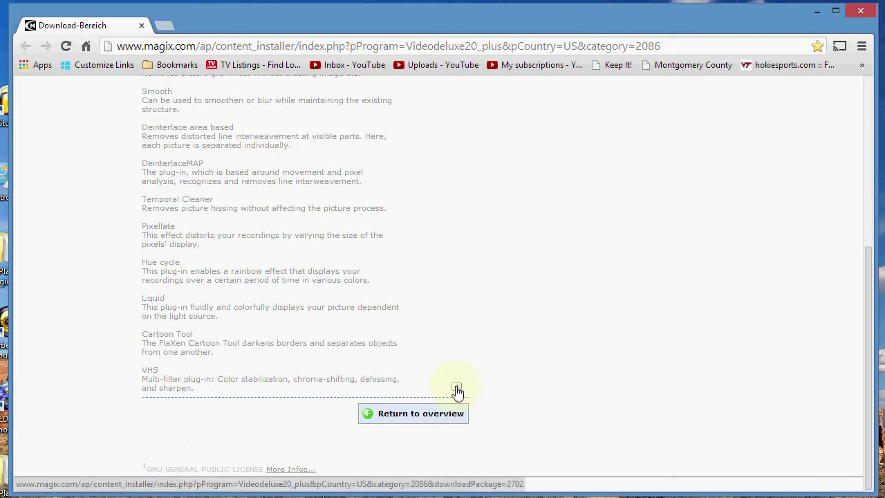
left_click(456, 387)
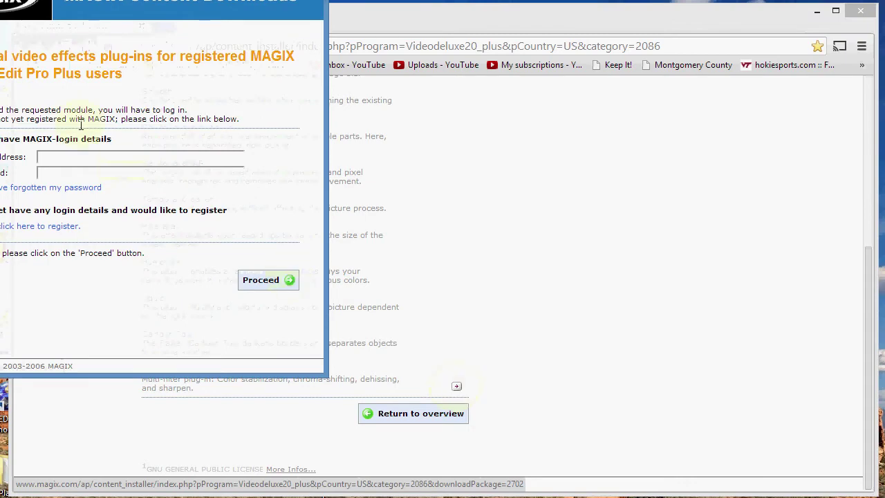
Log in to MAGIX with the account e-mail address and password and submit.
left_click_drag(333, 47, 329, 43)
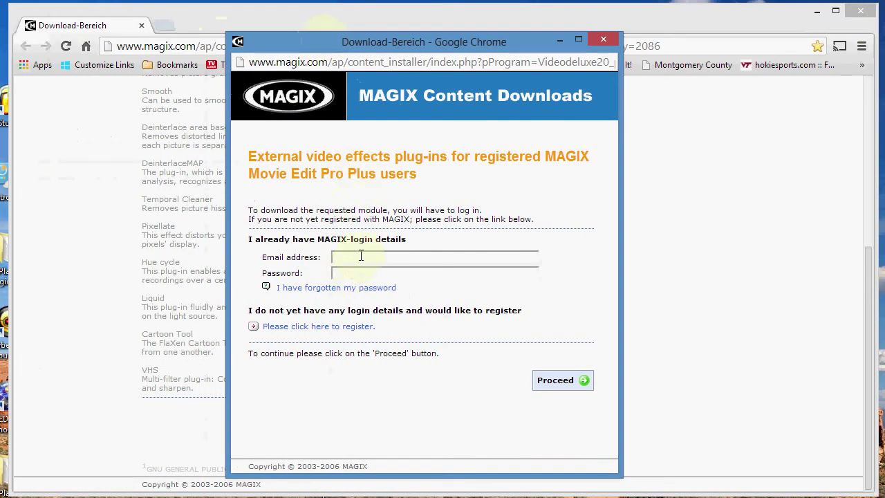
left_click(337, 256)
left_click(337, 258)
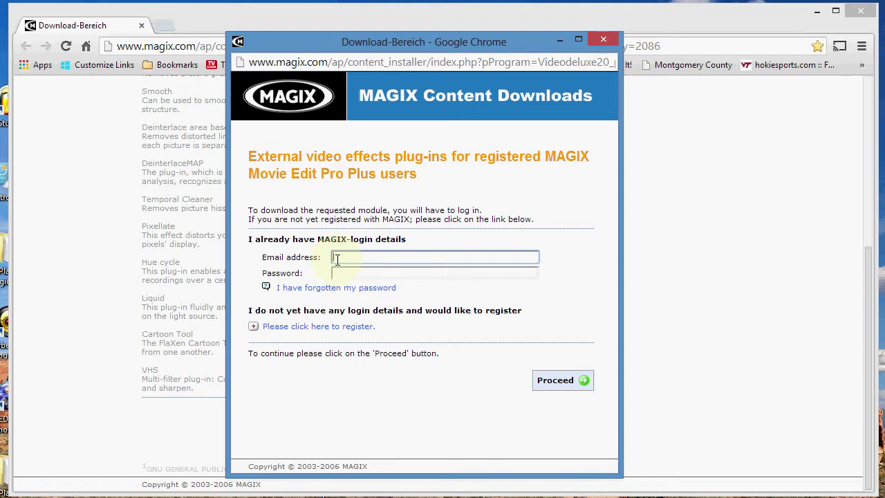
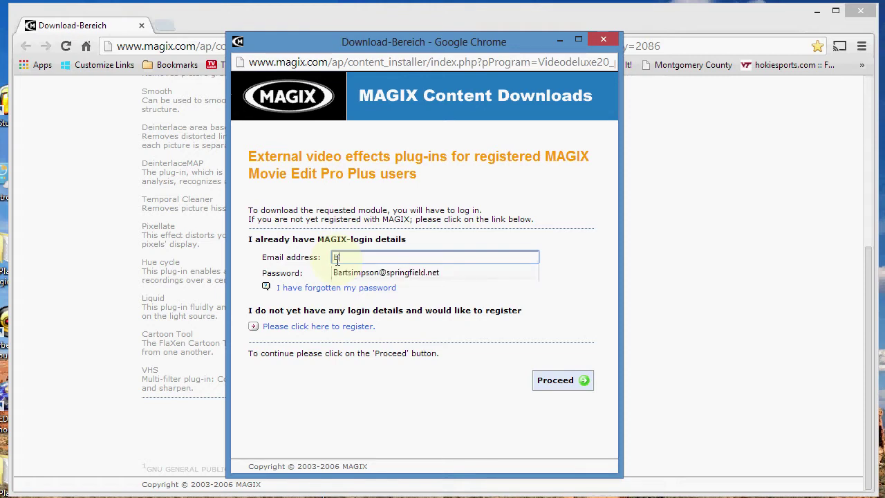
left_click(341, 274)
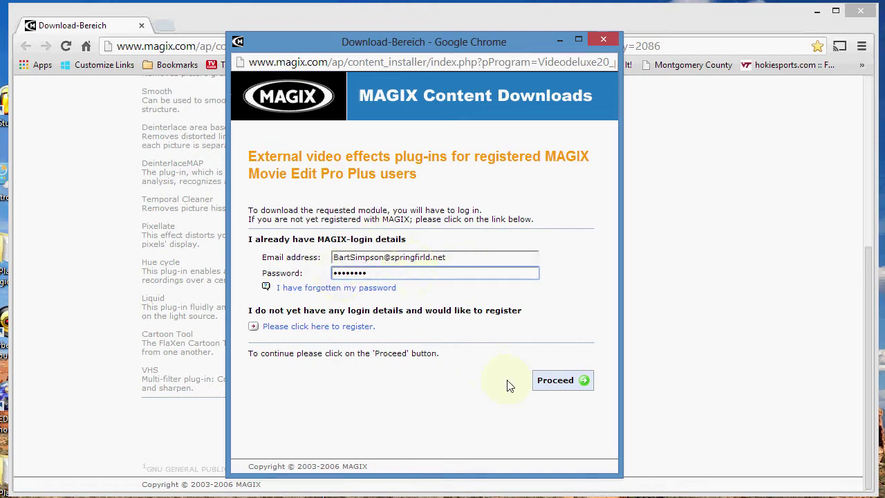
key("ctrl+plus")
key("ctrl+plus")
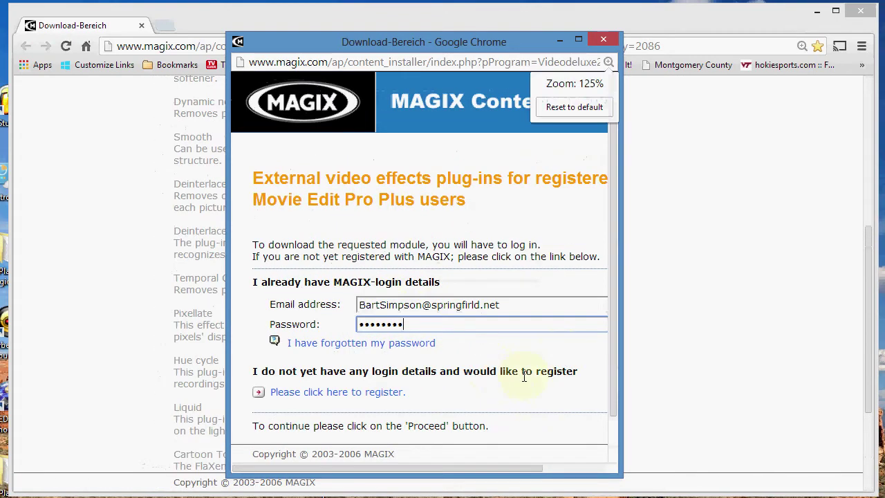
key("ctrl+minus")
key("ctrl+minus")
key("ctrl+minus")
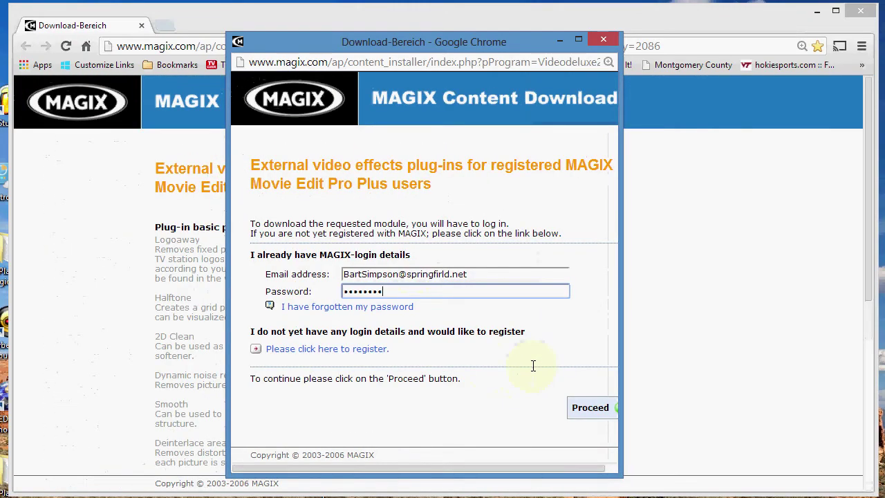
left_click(591, 409)
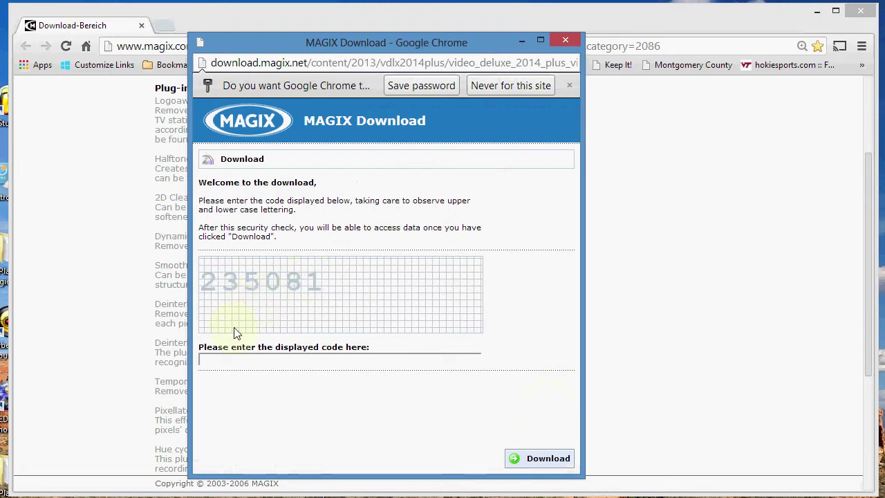
Enter the displayed security code on the download page and submit it.
key("ctrl+minus")
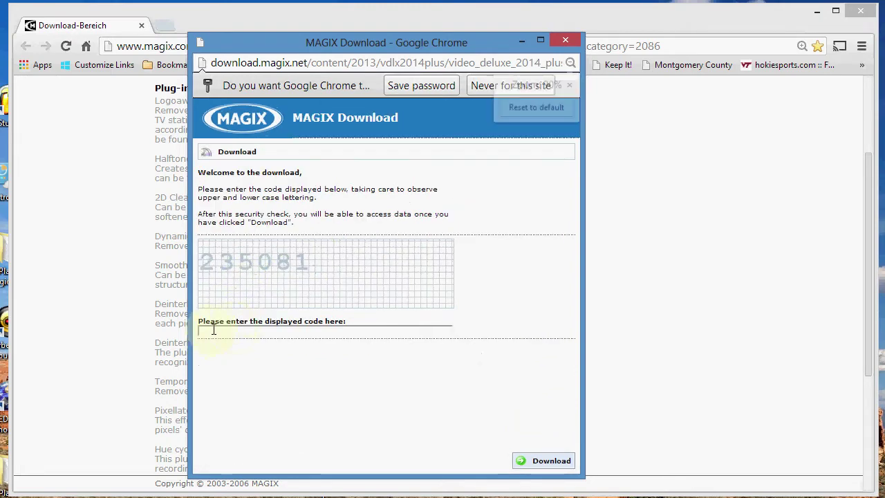
left_click(206, 332)
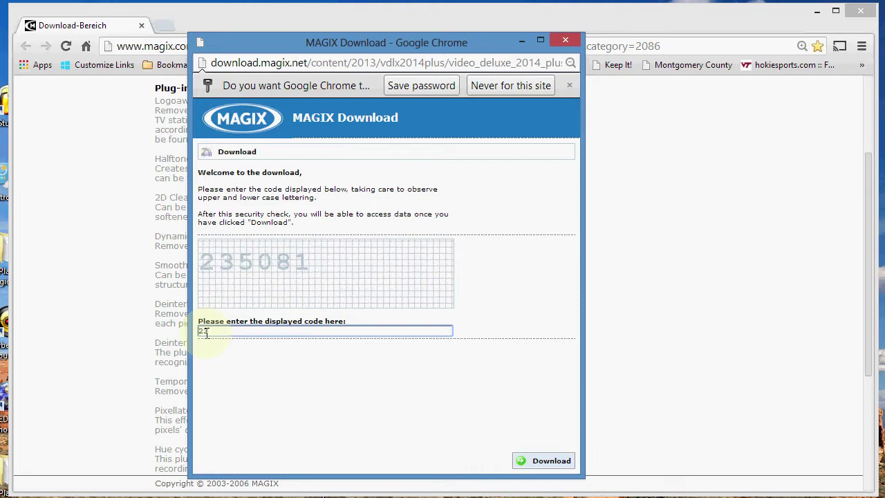
type("235081")
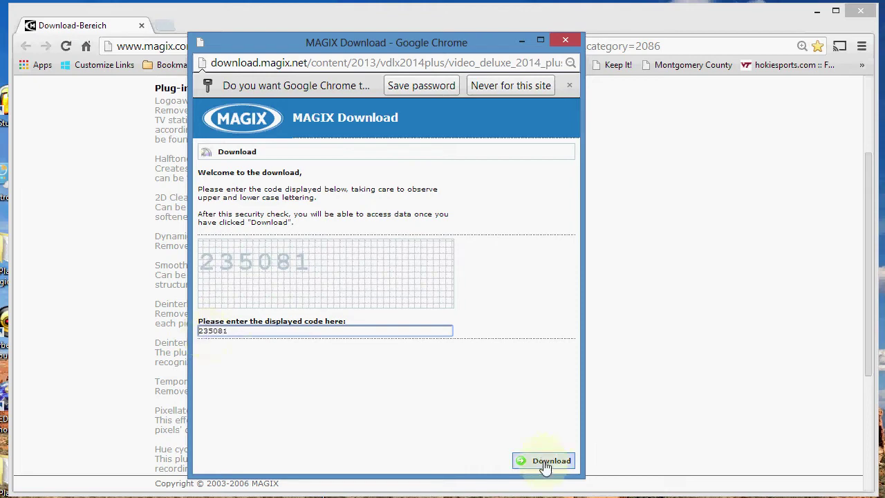
left_click(544, 463)
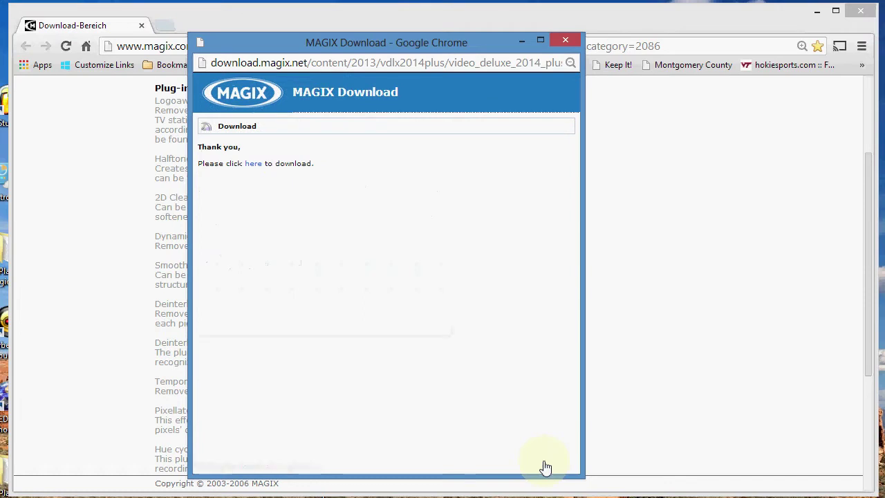
Download the video plug-ins installer and show the file in its Downloads folder.
left_click(252, 166)
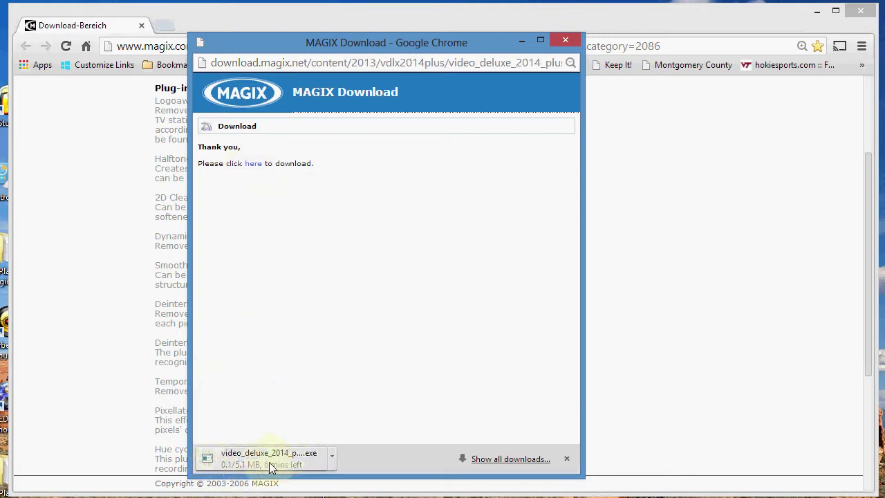
left_click(332, 458)
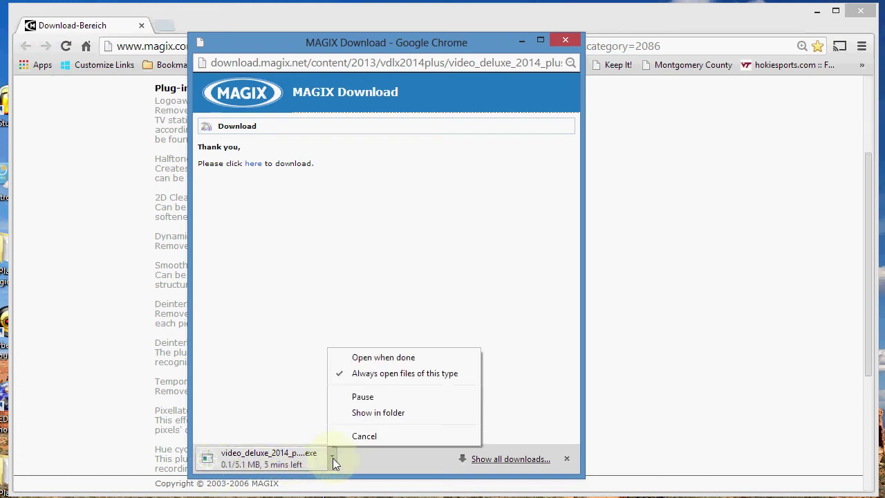
left_click(387, 412)
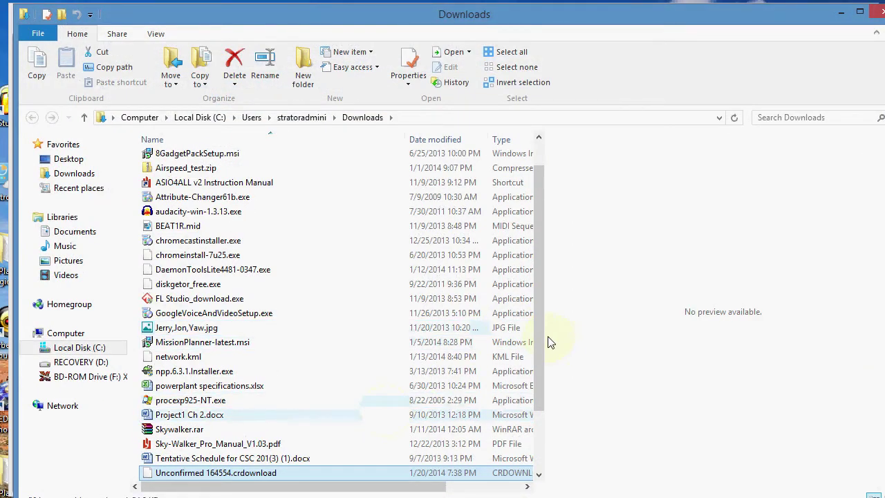
Copy video_deluxe_2014_plus_videoplugins_int_130916_09-54.exe to the desktop and close the Downloads folder.
left_click_drag(541, 339, 532, 394)
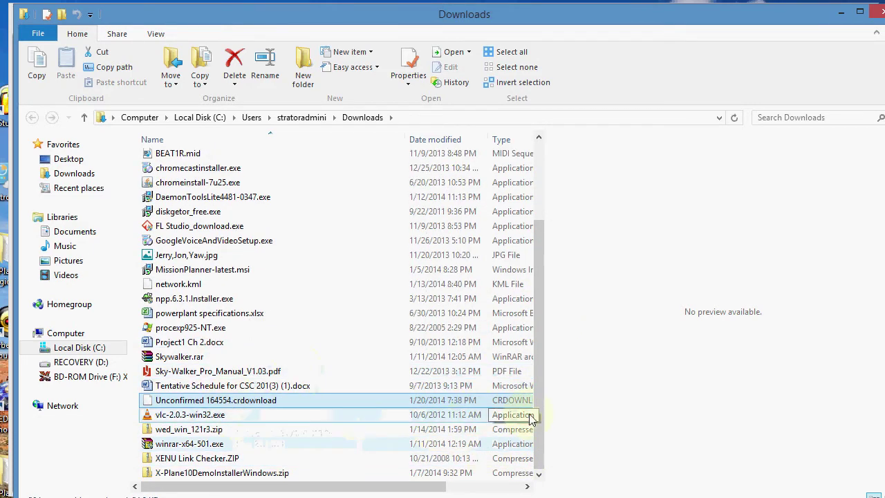
left_click_drag(538, 418, 538, 407)
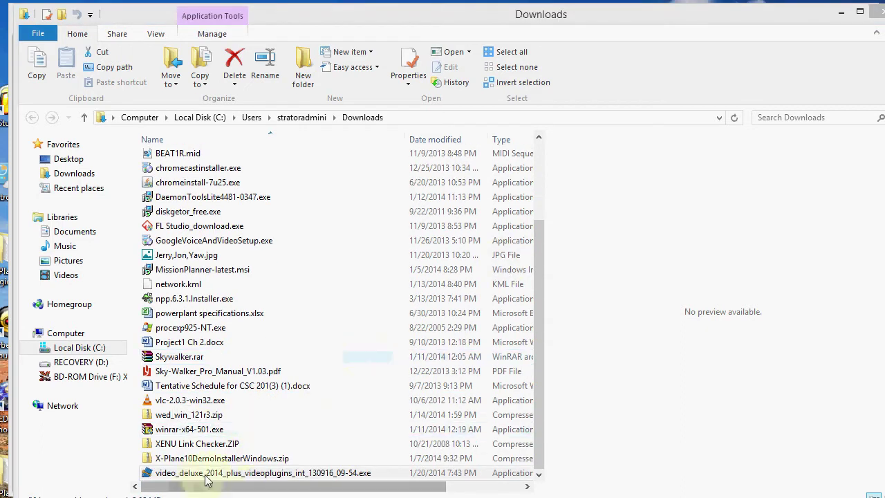
left_click(274, 470)
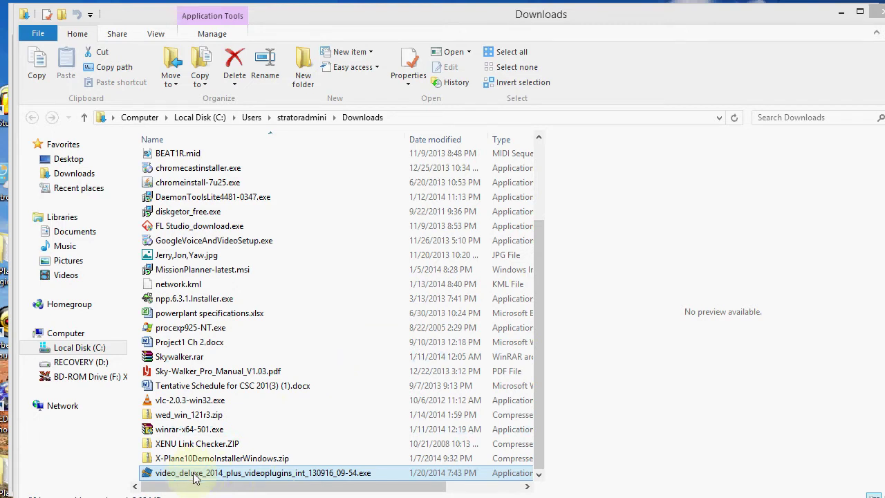
left_click_drag(196, 477, 702, 159)
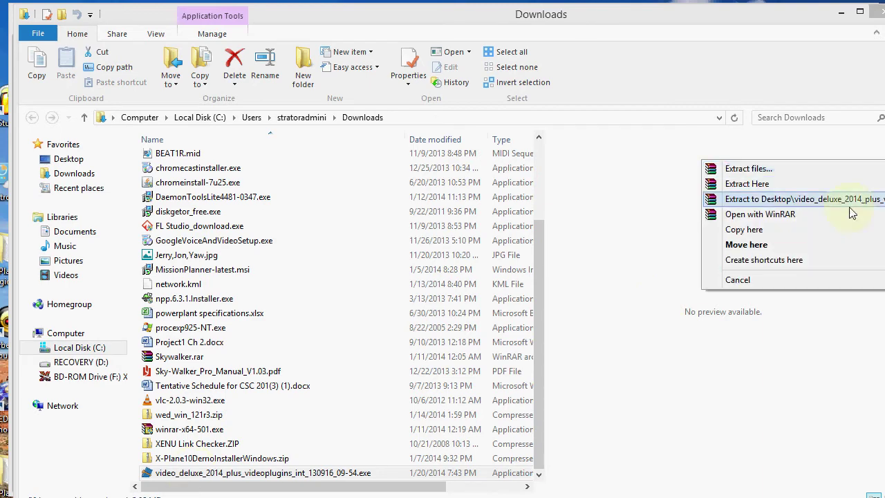
left_click(760, 232)
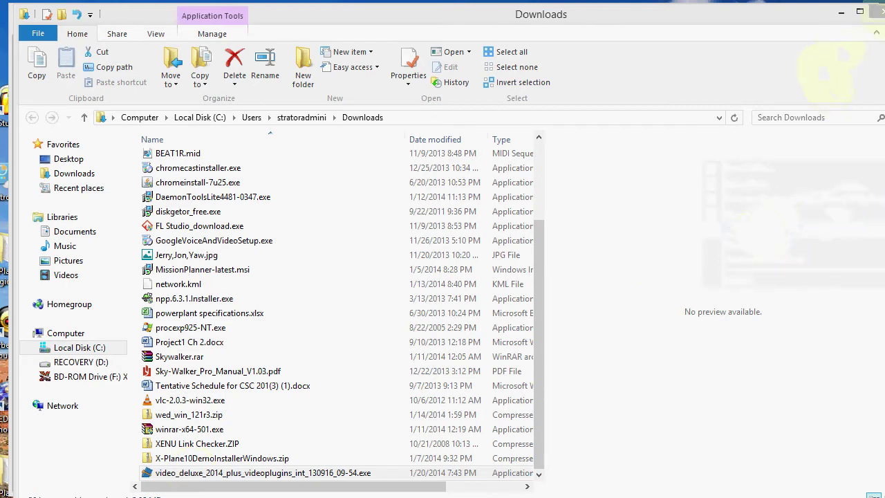
left_click(877, 10)
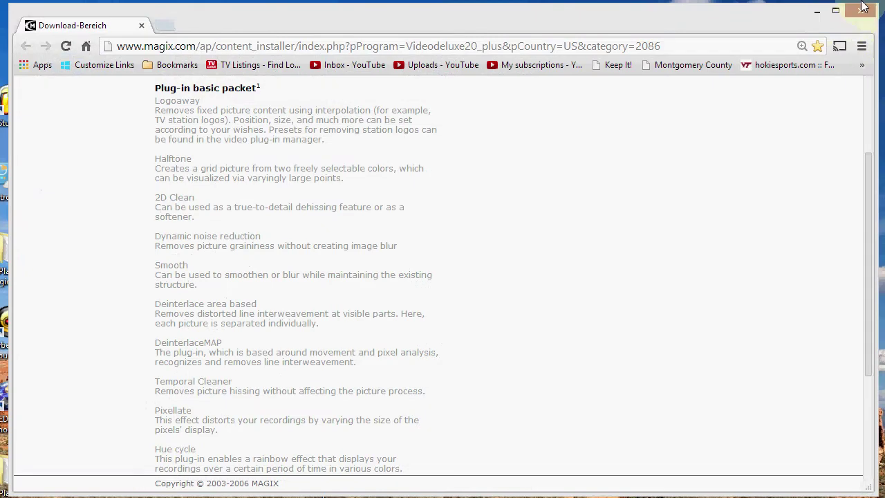
Close Chrome and run the desktop plug-ins installer, accepting the licence, through to Finish.
left_click(860, 10)
left_click_drag(656, 154, 431, 185)
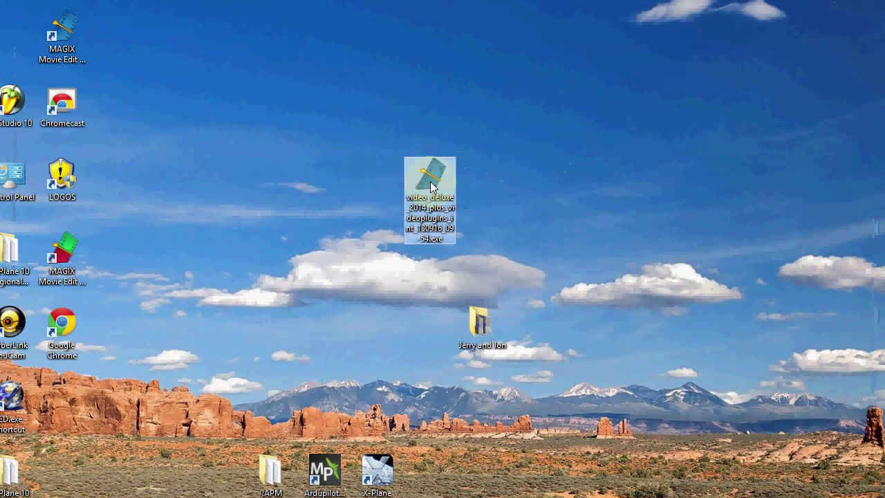
double_click(434, 179)
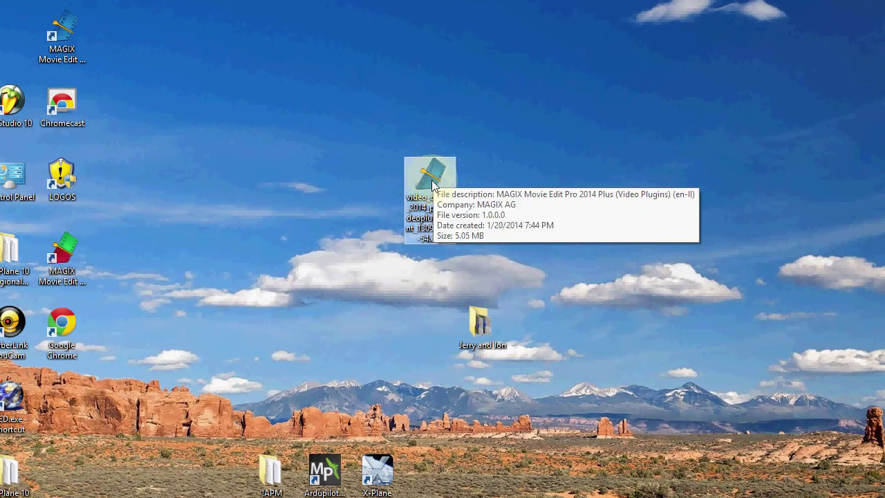
double_click(428, 182)
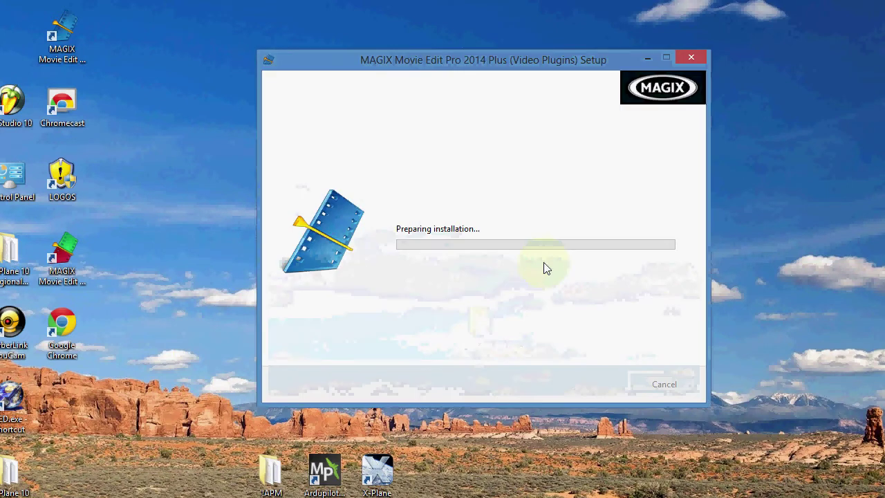
left_click(585, 382)
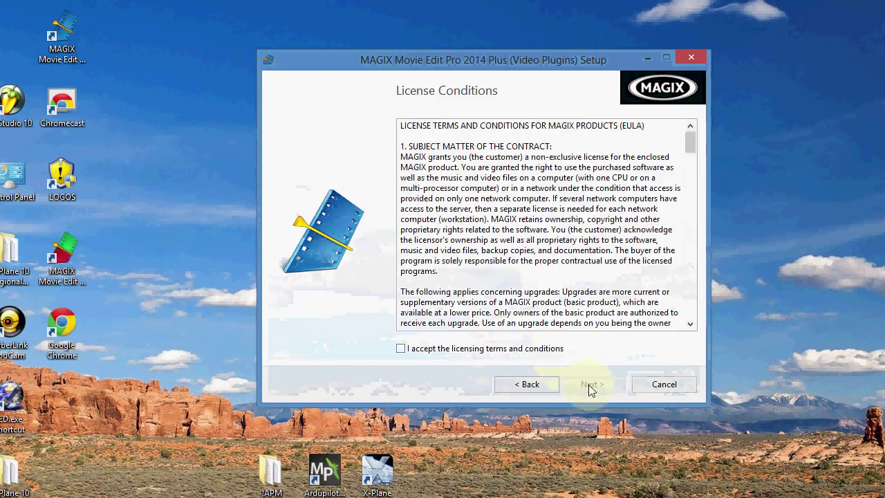
left_click(401, 348)
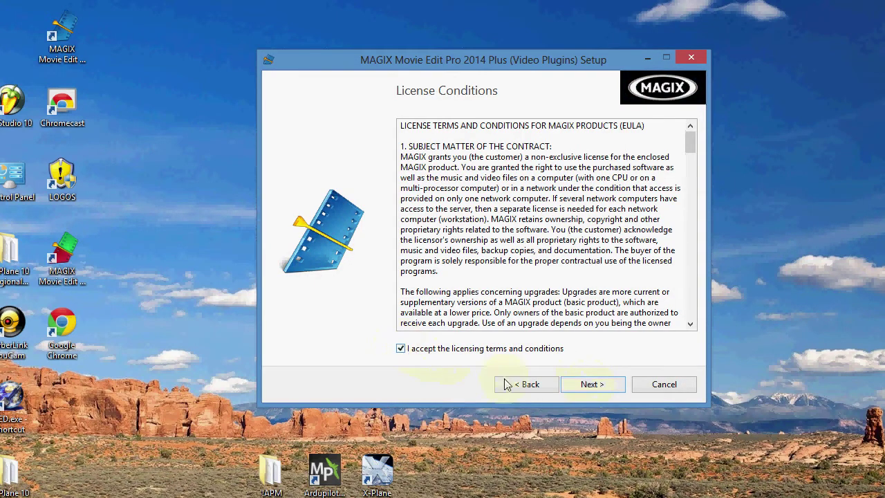
left_click(603, 385)
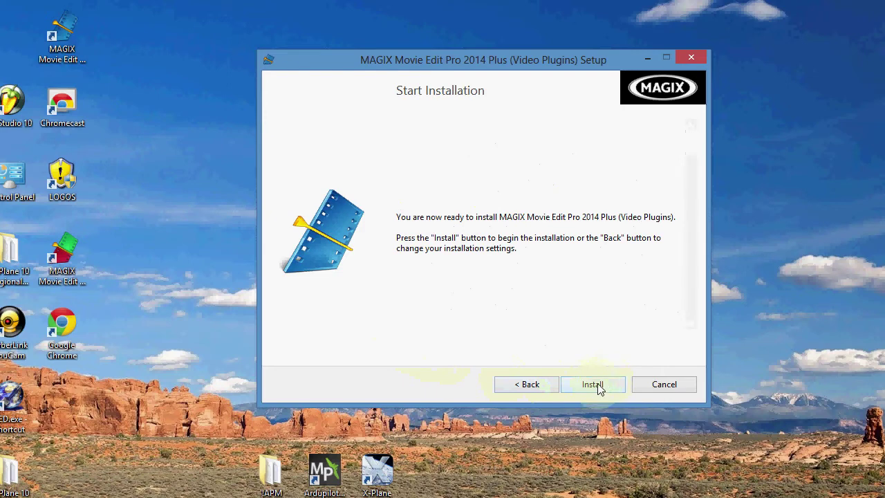
left_click(596, 384)
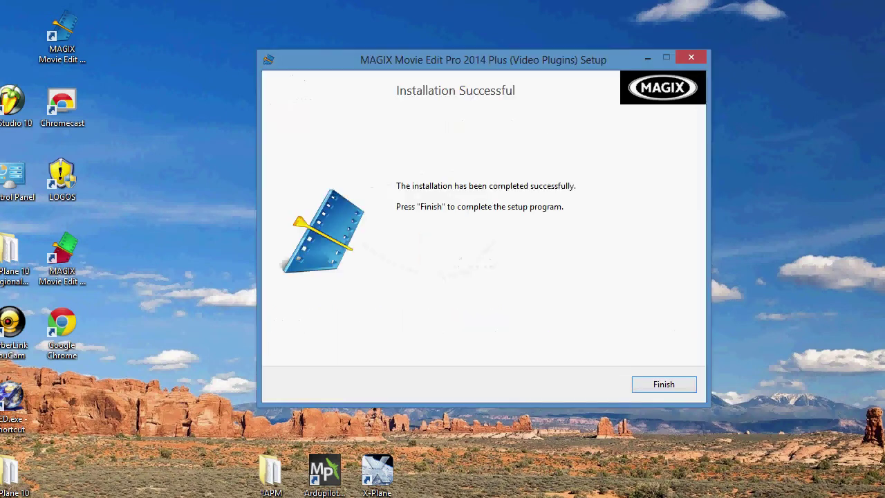
left_click(664, 385)
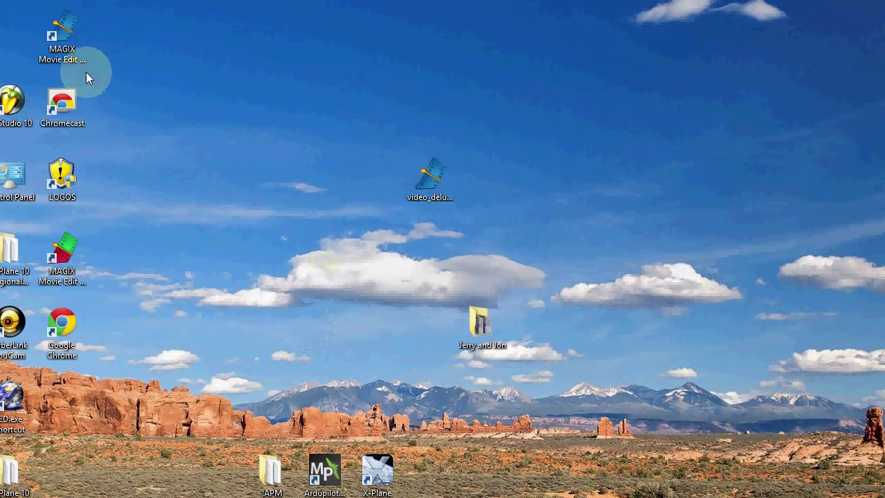
Launch Movie Edit Pro and open the General presentation movie template with its introduction video.
double_click(62, 38)
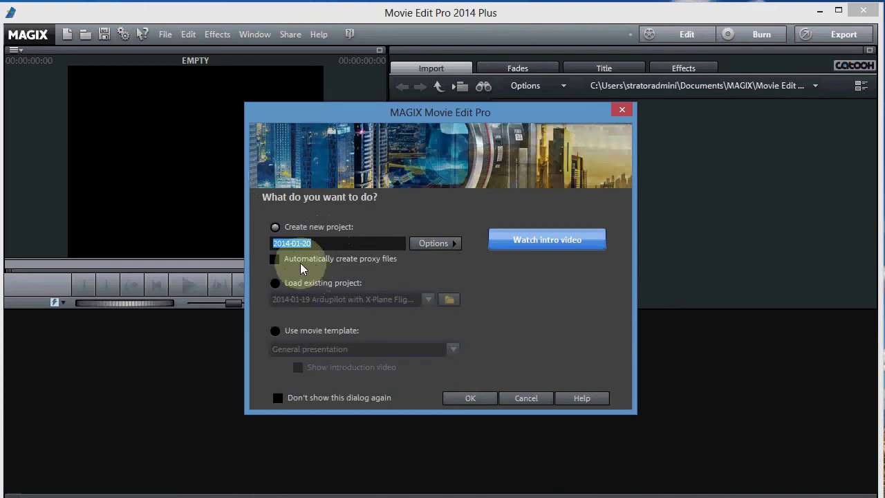
left_click(273, 333)
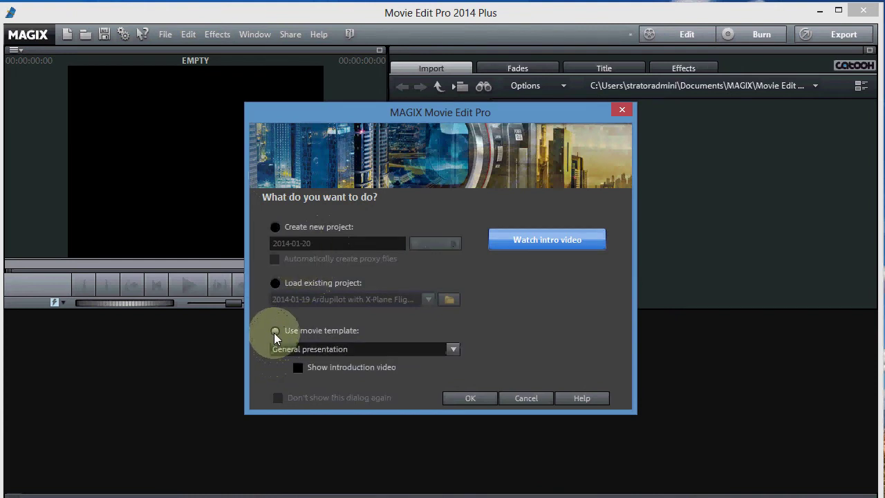
left_click(296, 366)
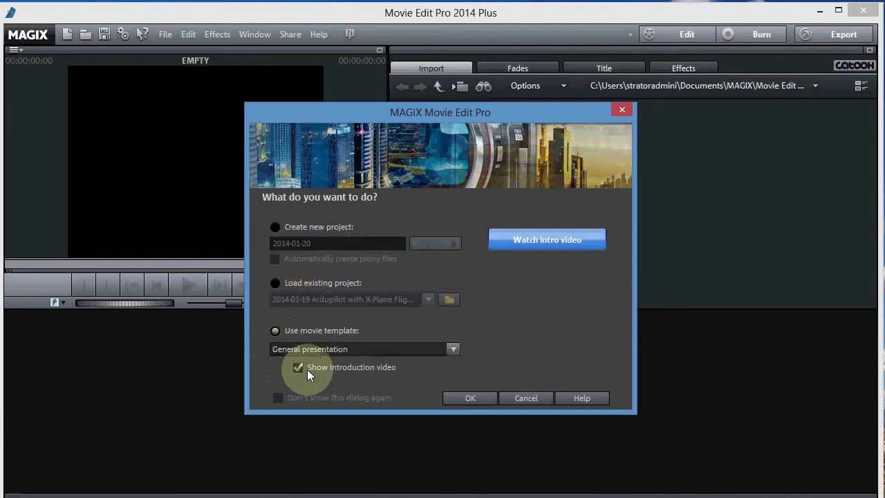
left_click(468, 398)
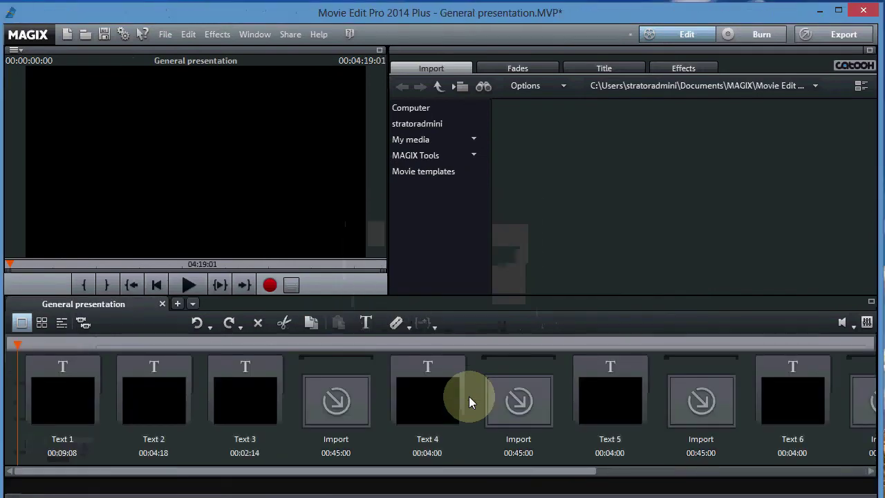
left_click(62, 322)
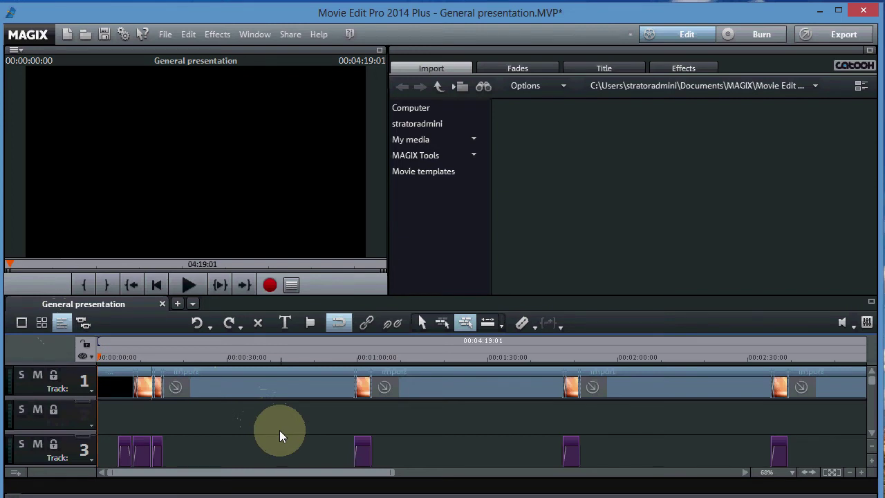
left_click(683, 70)
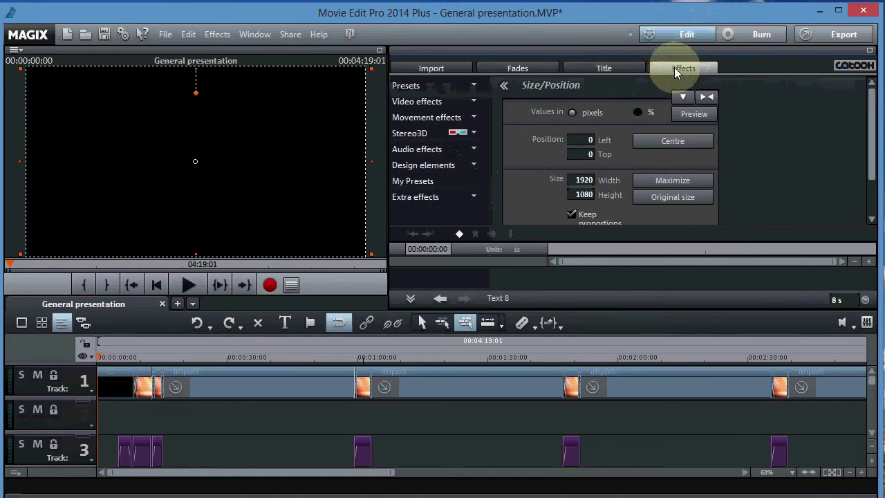
left_click(476, 198)
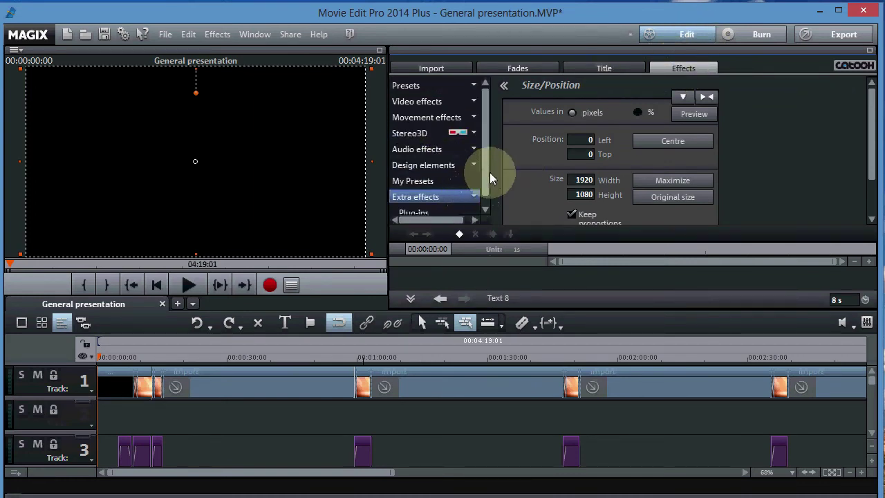
scroll(484, 176, "down", 1)
left_click(431, 196)
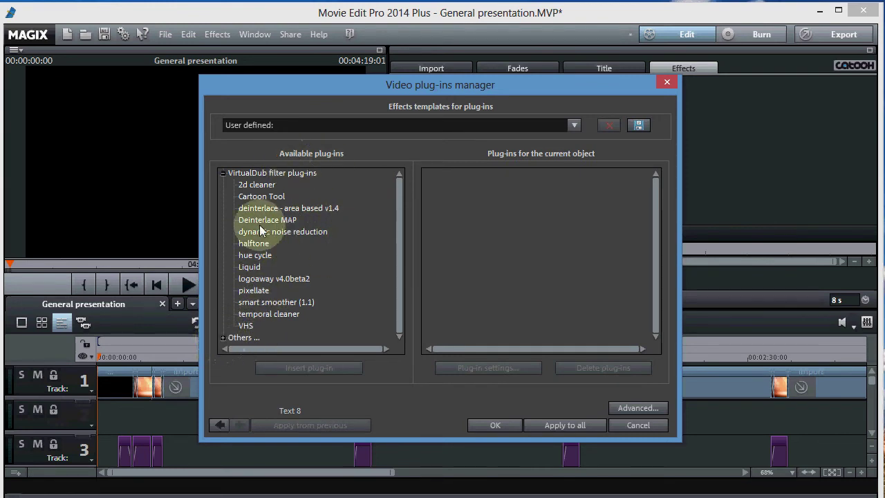
left_click_drag(360, 84, 452, 76)
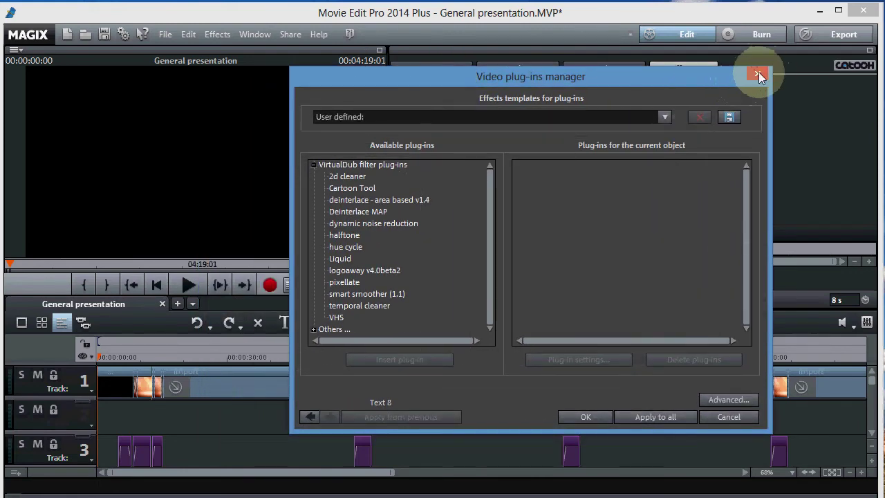
left_click(758, 73)
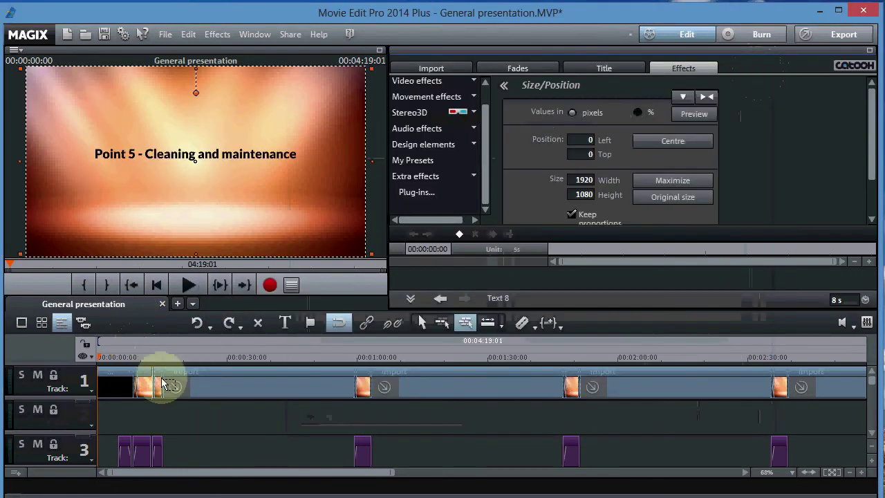
Select track 1's first clip, preview it to 00:00:03:01, then open Extra effects > Plug-ins....
left_click(111, 377)
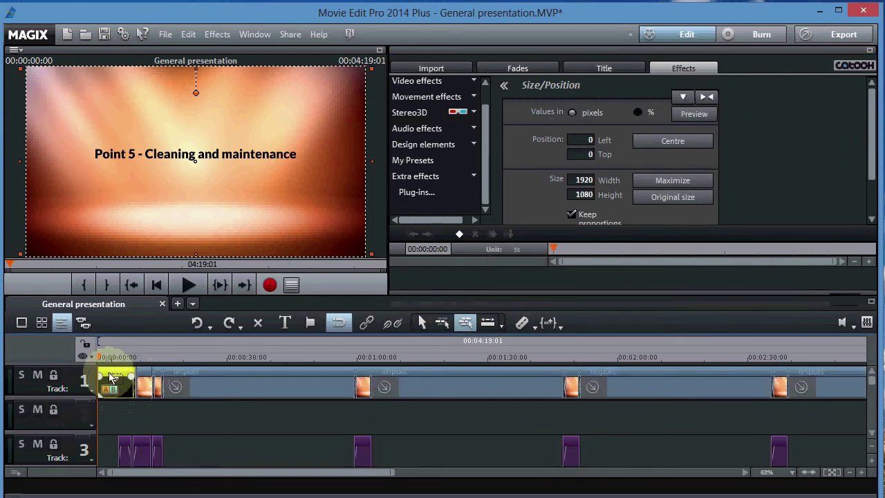
left_click(113, 378)
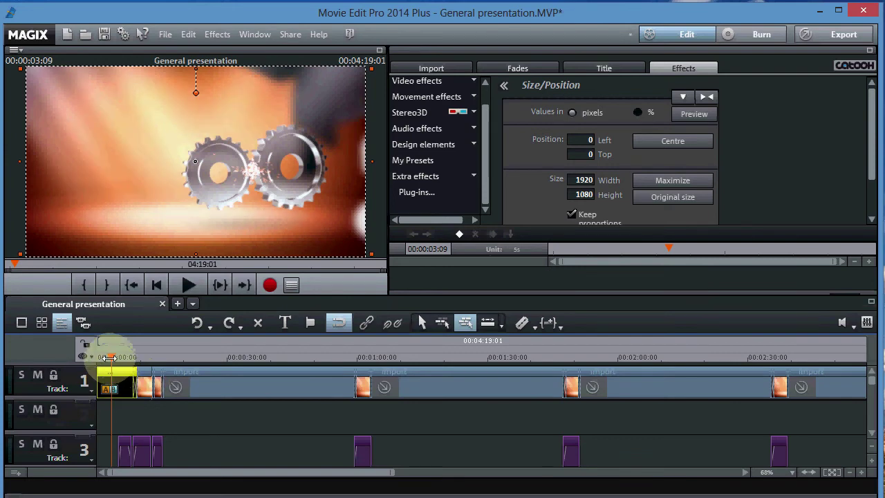
left_click(109, 356)
left_click_drag(108, 357, 98, 357)
left_click(182, 286)
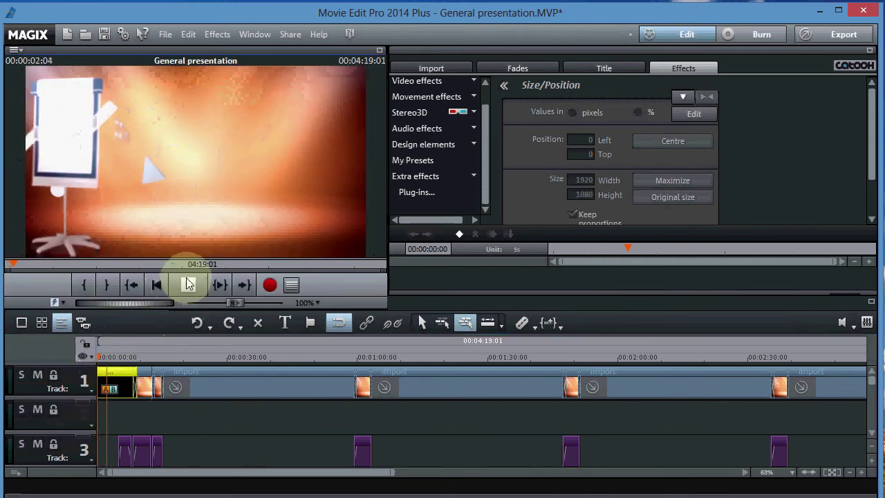
left_click(186, 284)
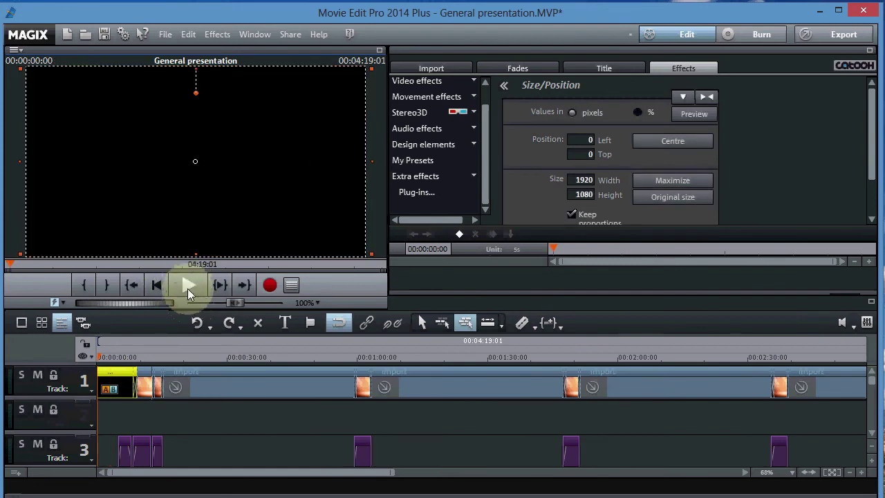
mouse_move(118, 354)
left_mouse_down()
mouse_move(111, 354)
mouse_move(119, 354)
left_mouse_up()
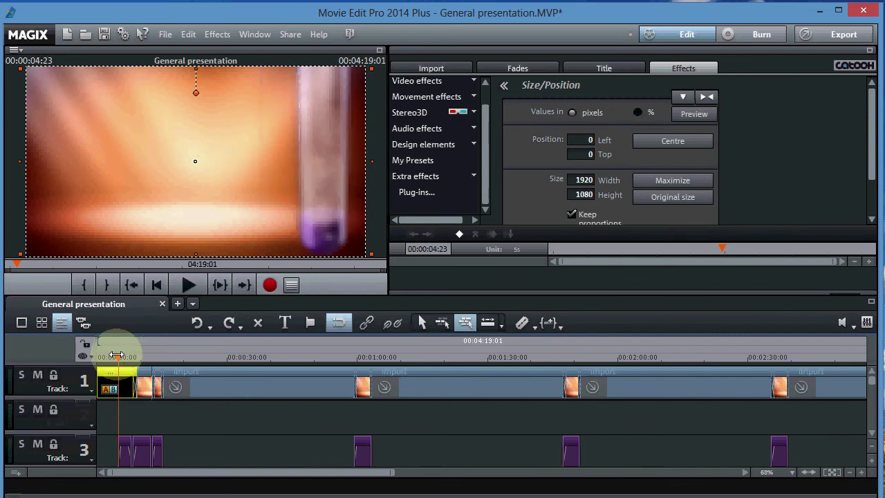
left_click(109, 357)
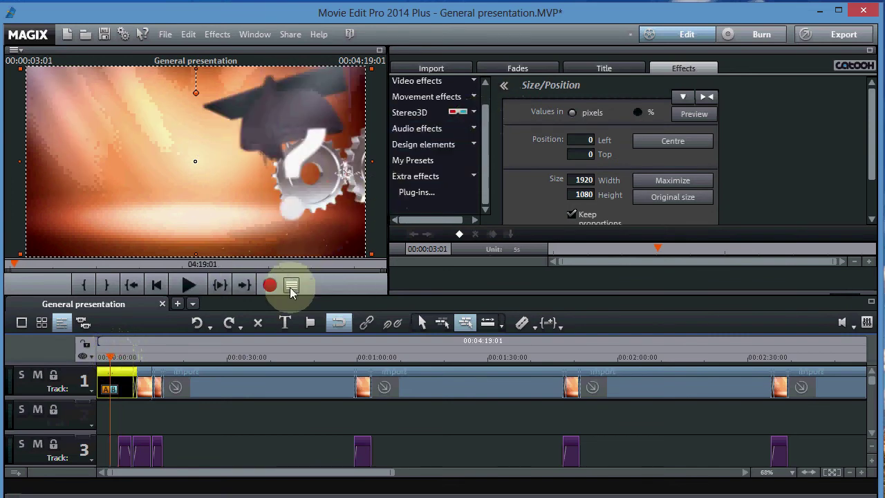
left_click(417, 192)
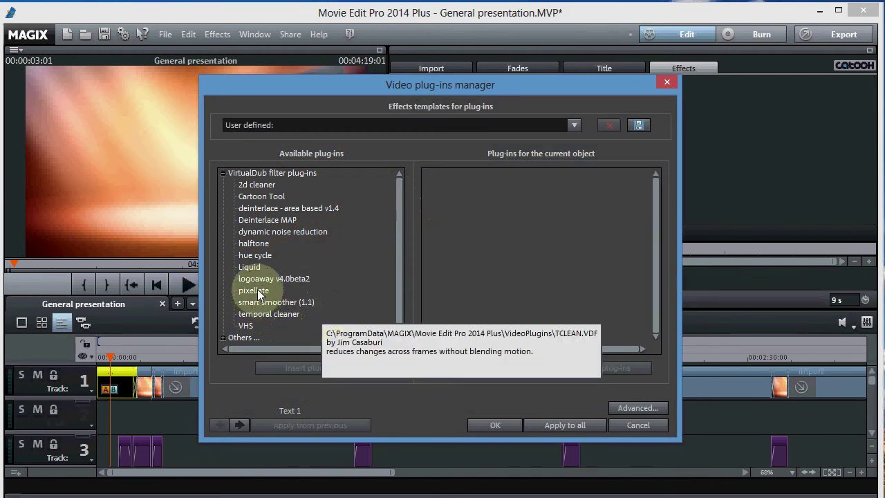
Insert the pixellate plug-in with pixel block size 12 and apply it to the clip.
left_click(257, 294)
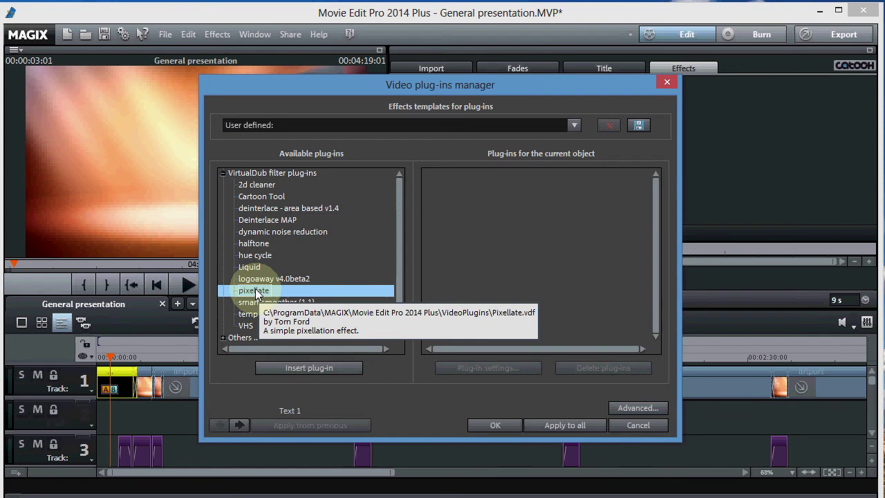
double_click(256, 293)
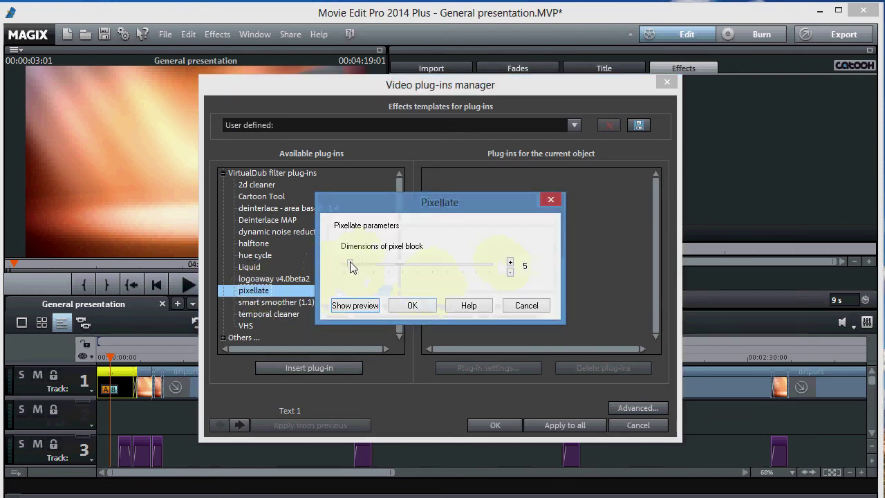
left_click_drag(359, 262, 368, 262)
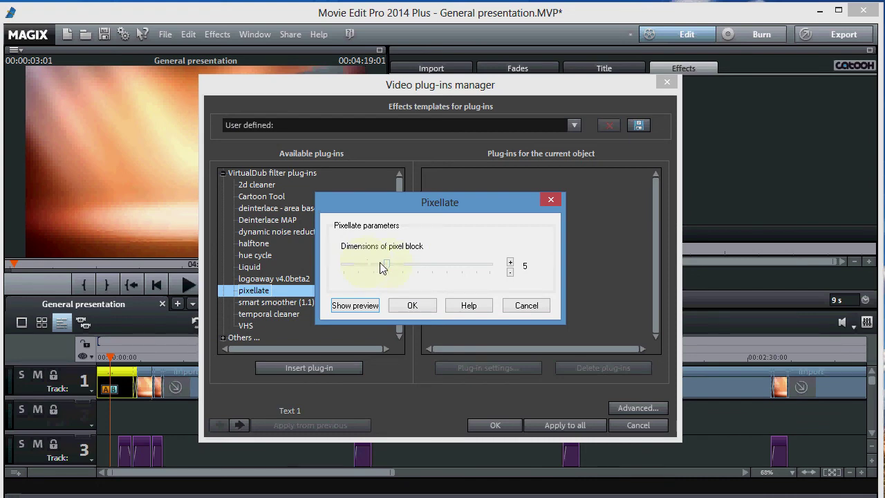
left_click(411, 306)
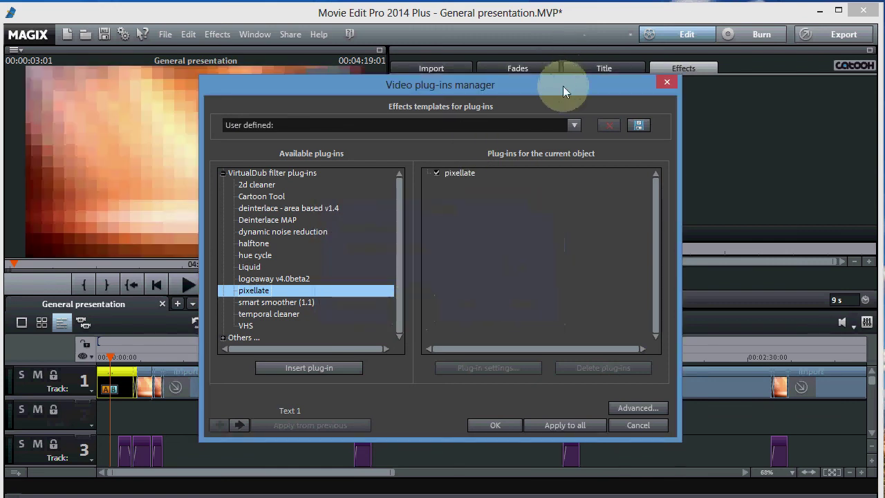
left_click(493, 427)
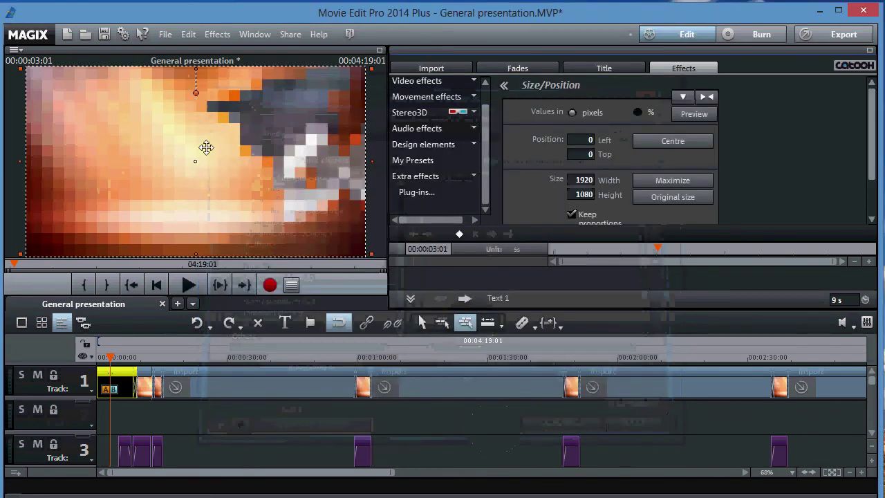
Preview the pixellated first clip, then reopen Extra effects > Plug-ins to confirm pixellate is listed.
left_click(191, 286)
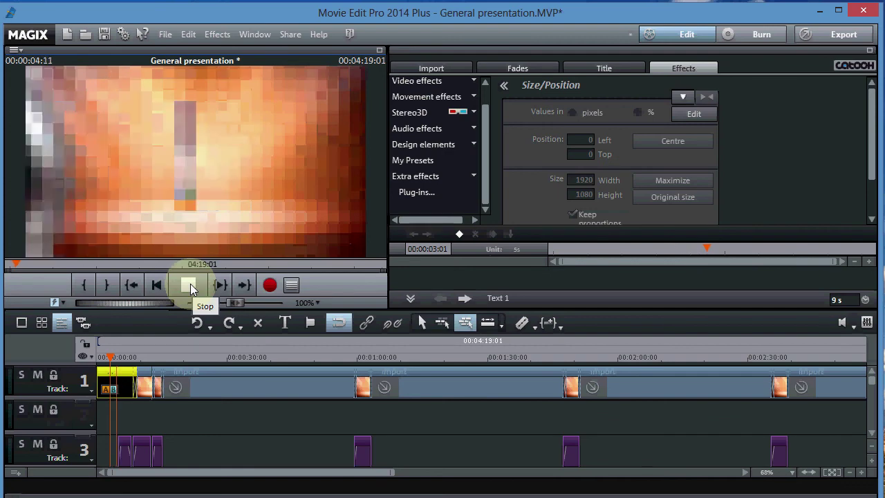
left_click(190, 284)
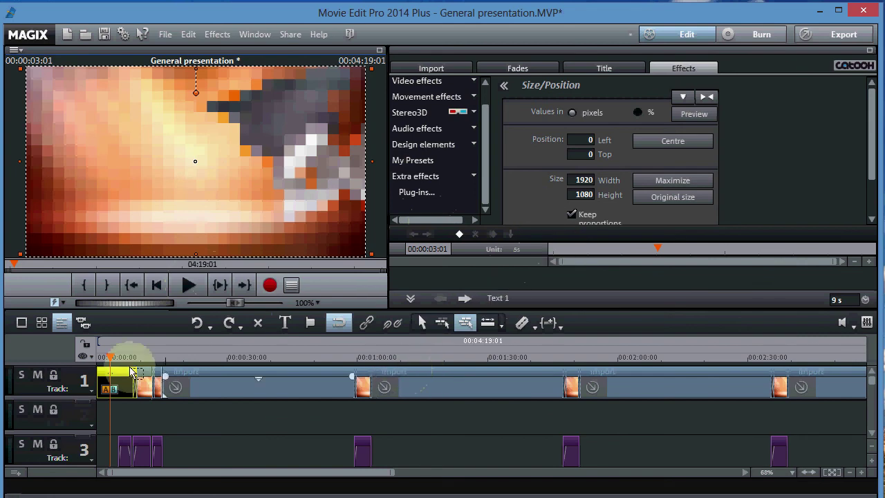
left_click(428, 197)
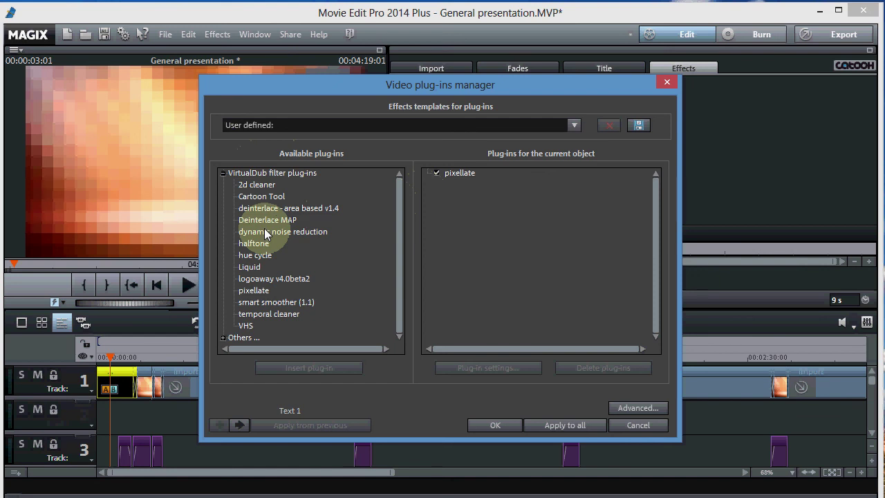
mouse_move(265, 247)
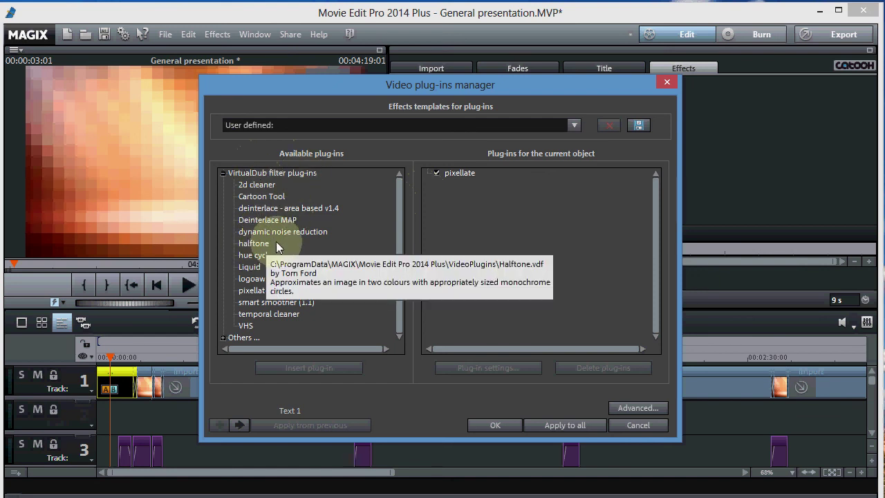